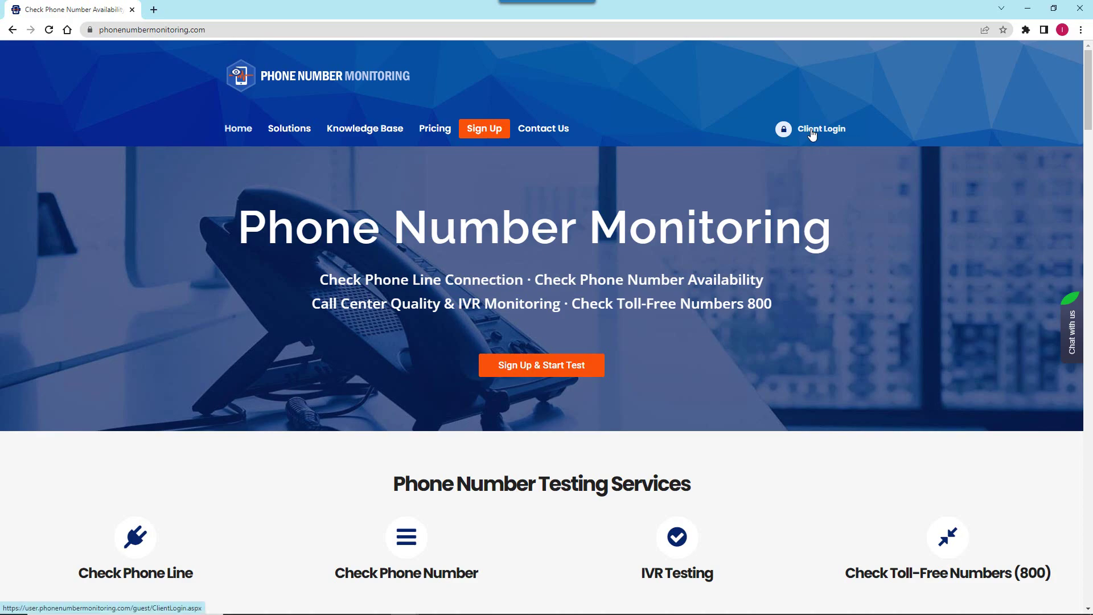
- Sign in through Client Login to reach the Free Trial client Dashboard
left_click(811, 135)
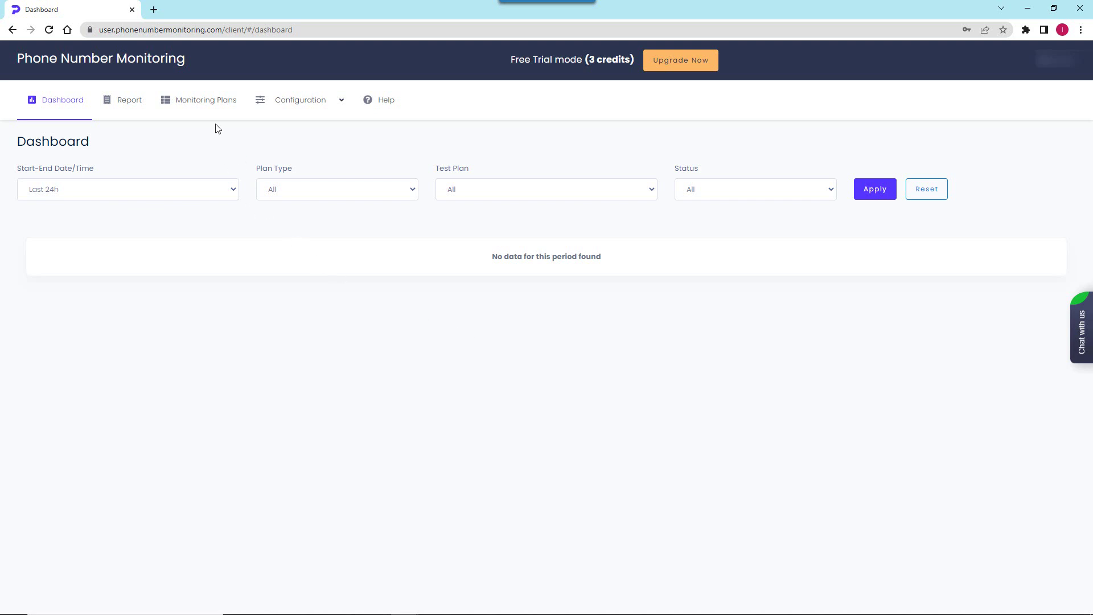
- Start a new plan from the empty Monitoring Plans list to reach the plan-type choices
left_click(208, 105)
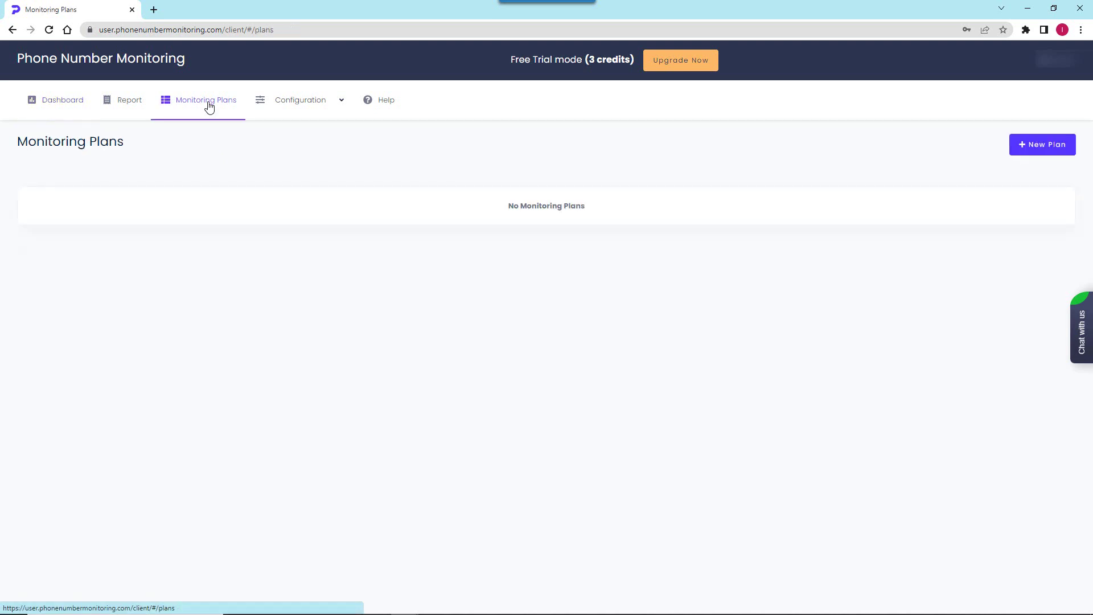
left_click(1042, 148)
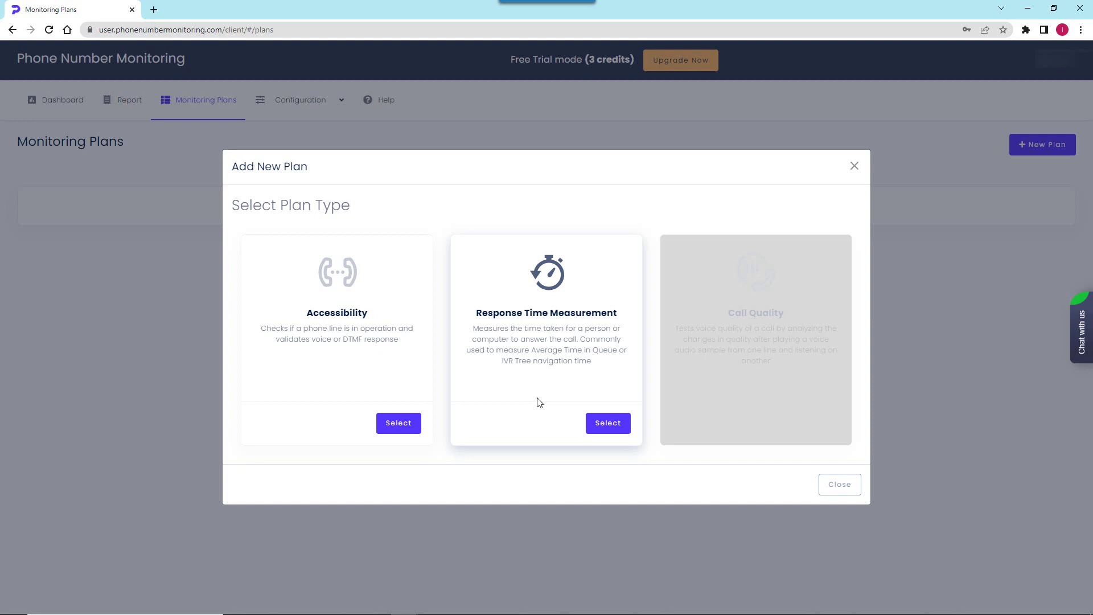
- Choose the Accessibility plan type, name it Dotcom-Monitor Test and paste the phone number to call
left_click(397, 422)
left_click(82, 303)
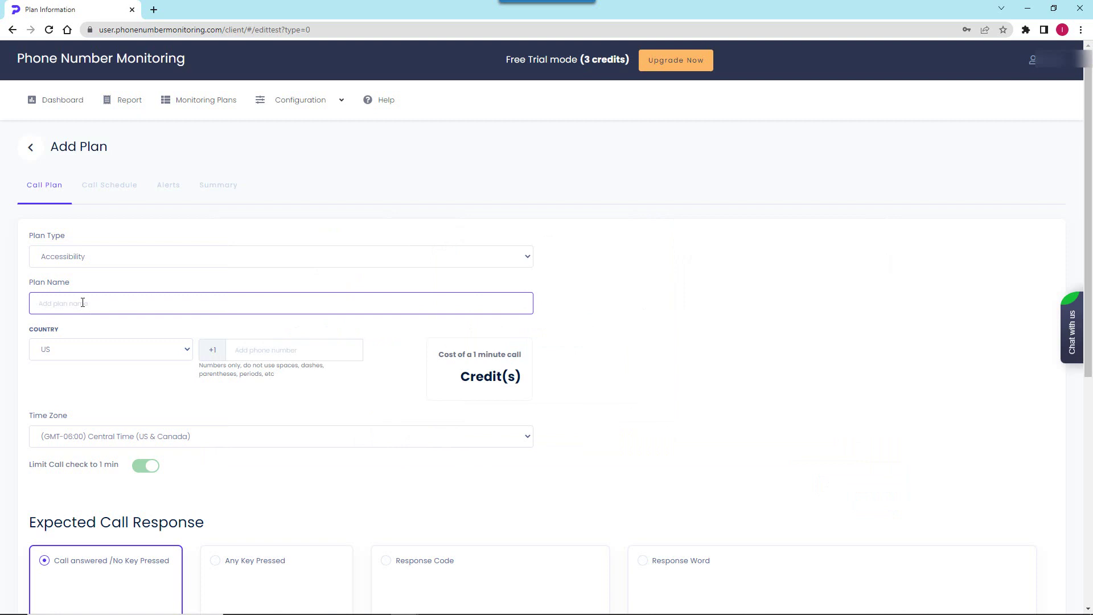
type("Dotcom-Monitor Test")
left_click(239, 351)
key("ctrl+v")
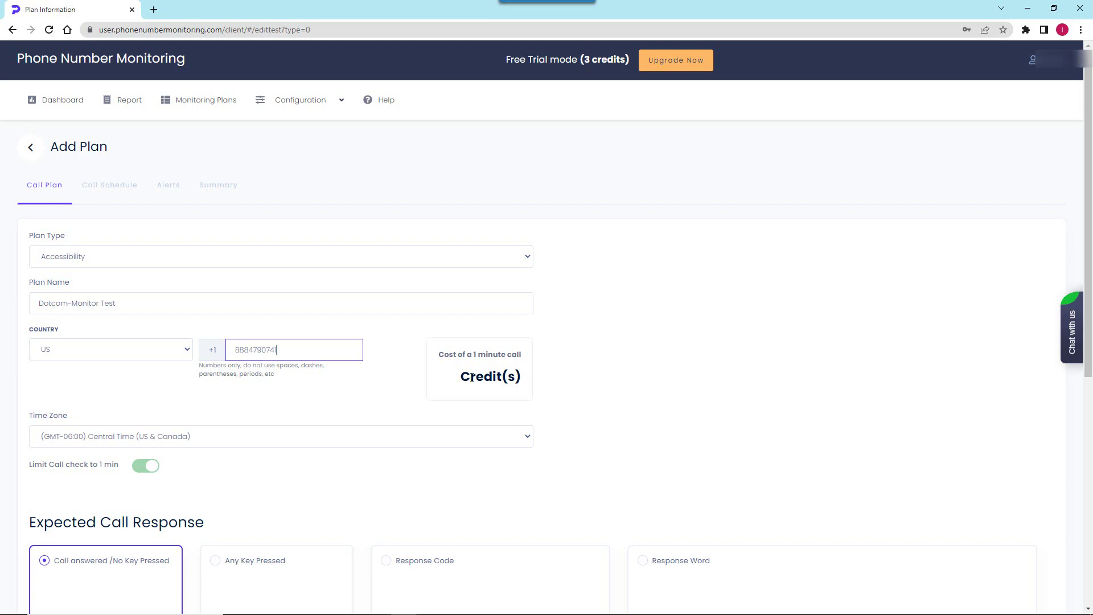
scroll(558, 378, "down", 3)
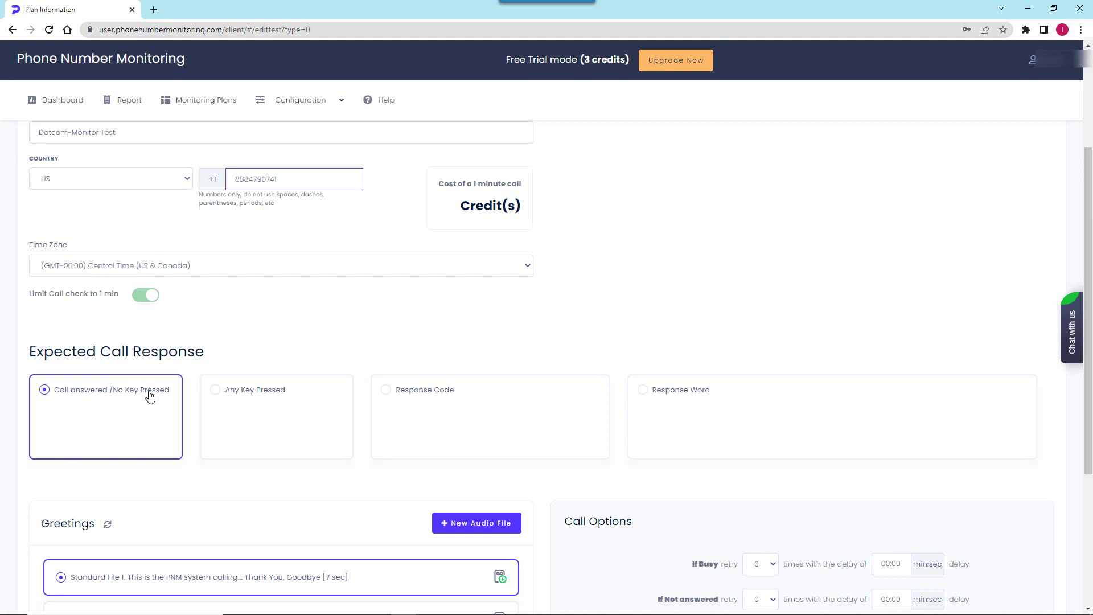
- Set the expected call response to Response Word with the words Dotcom and Monitor
left_click(217, 392)
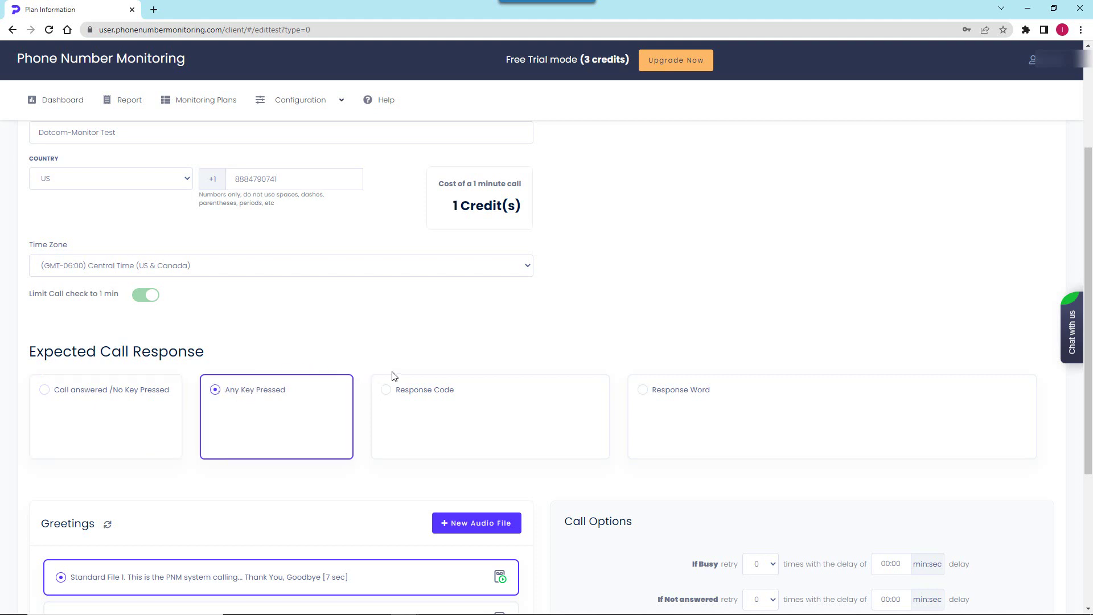
left_click(386, 389)
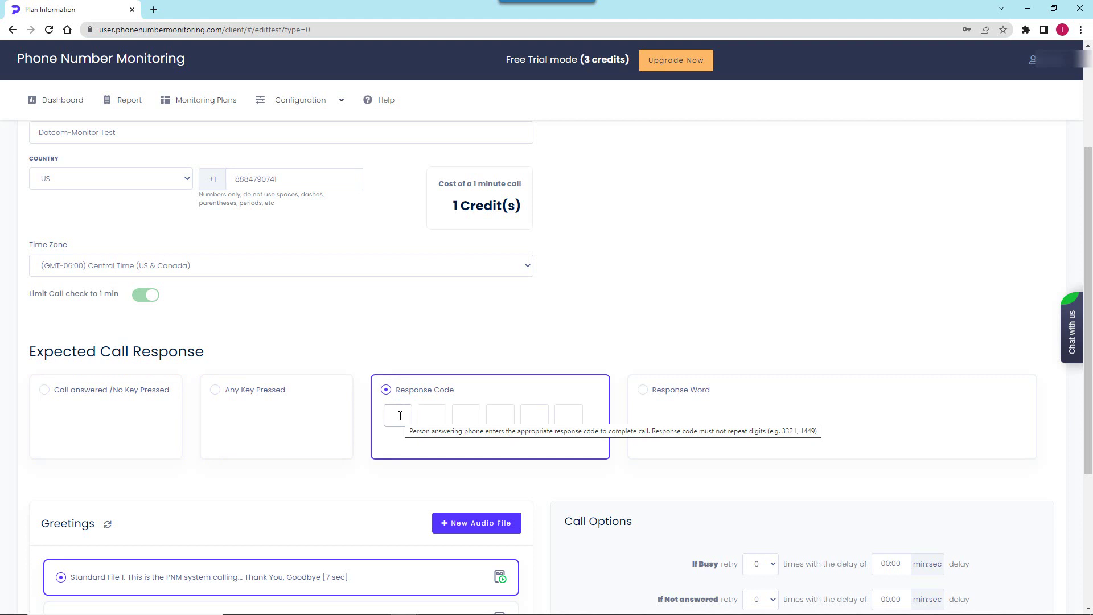
left_click(642, 392)
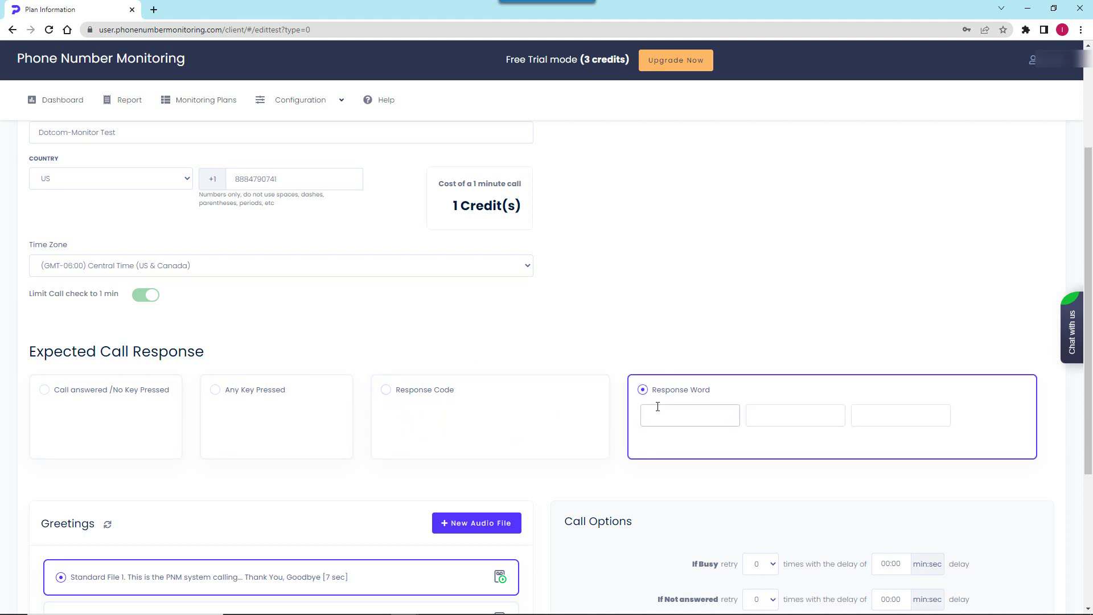
left_click(658, 407)
type("Dotcom")
left_click(762, 411)
type("Monitor")
left_click(767, 479)
- Set the If Busy retry count to 1
scroll(543, 474, "down", 3)
scroll(544, 474, "down", 1)
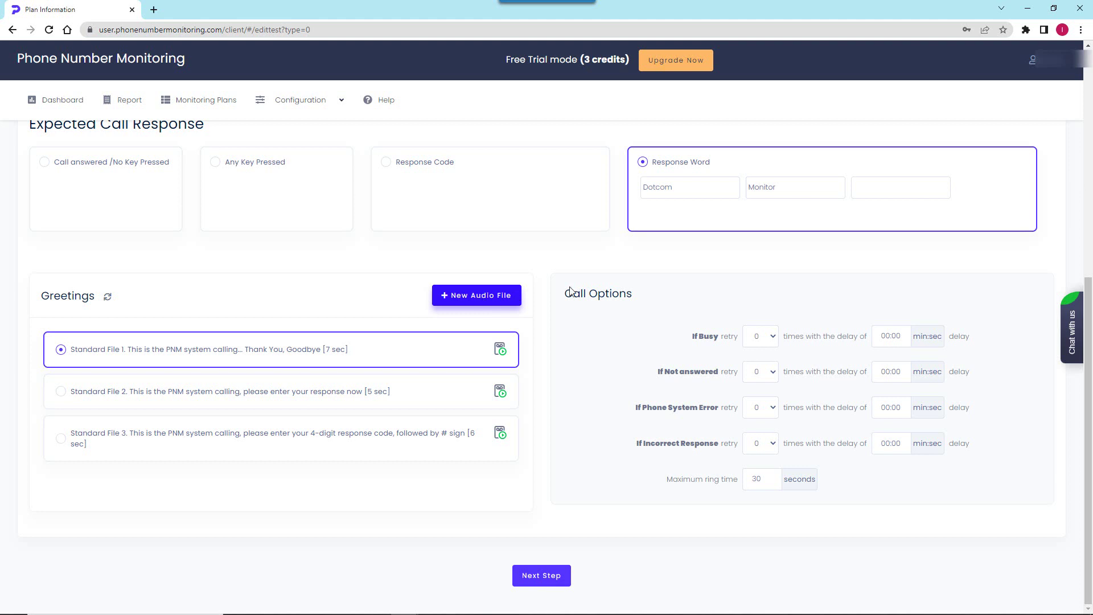
left_click(774, 338)
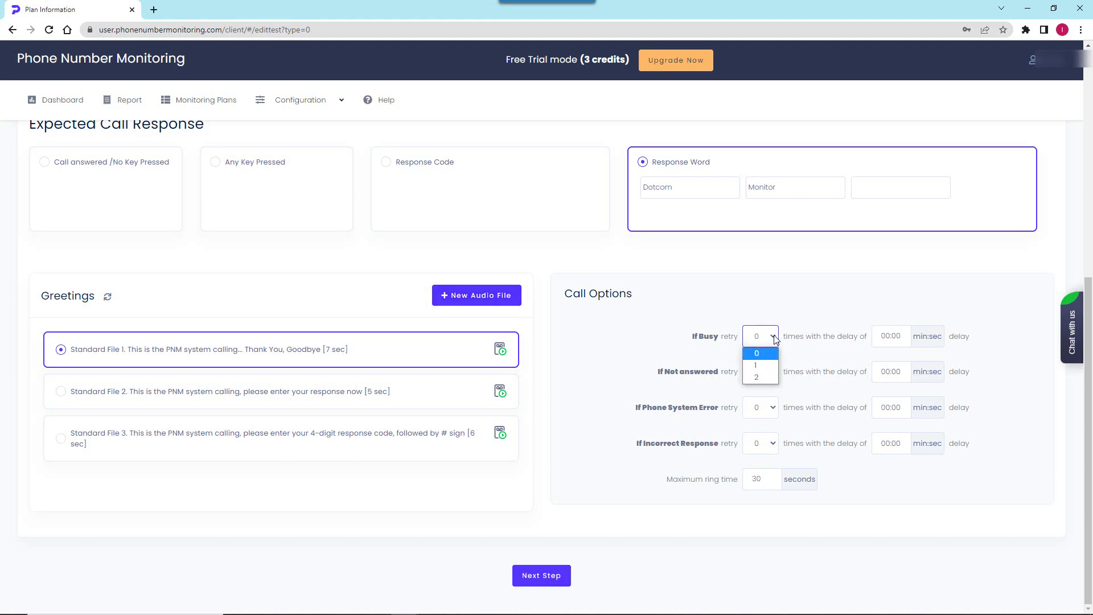
left_click(764, 364)
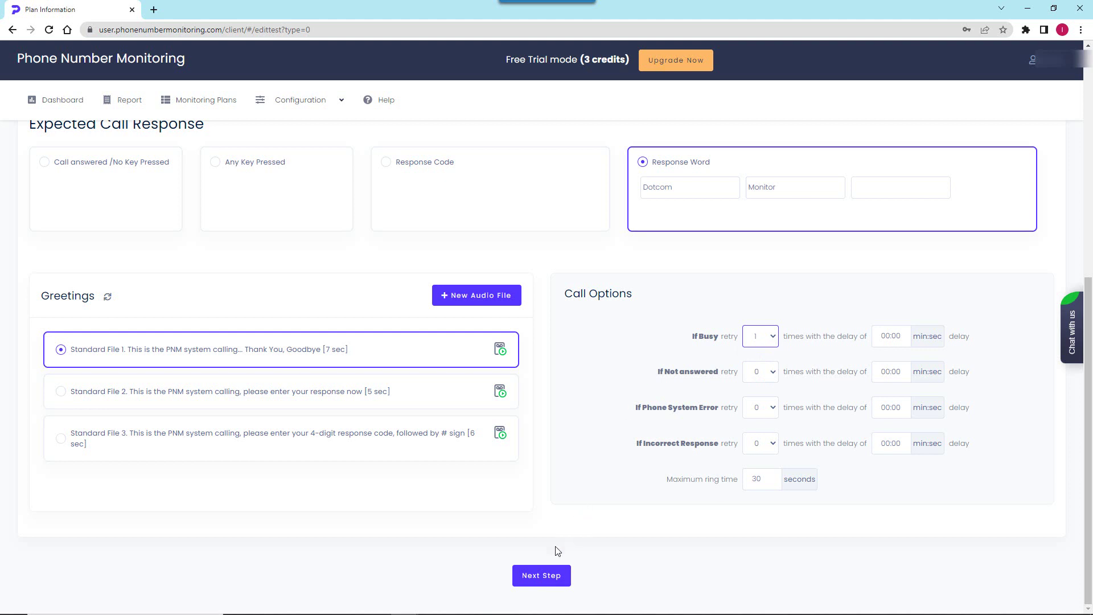
- In the Dotcom-Monitor schedule, set exact-time calls at 02:00 PM on weekdays
left_click(538, 580)
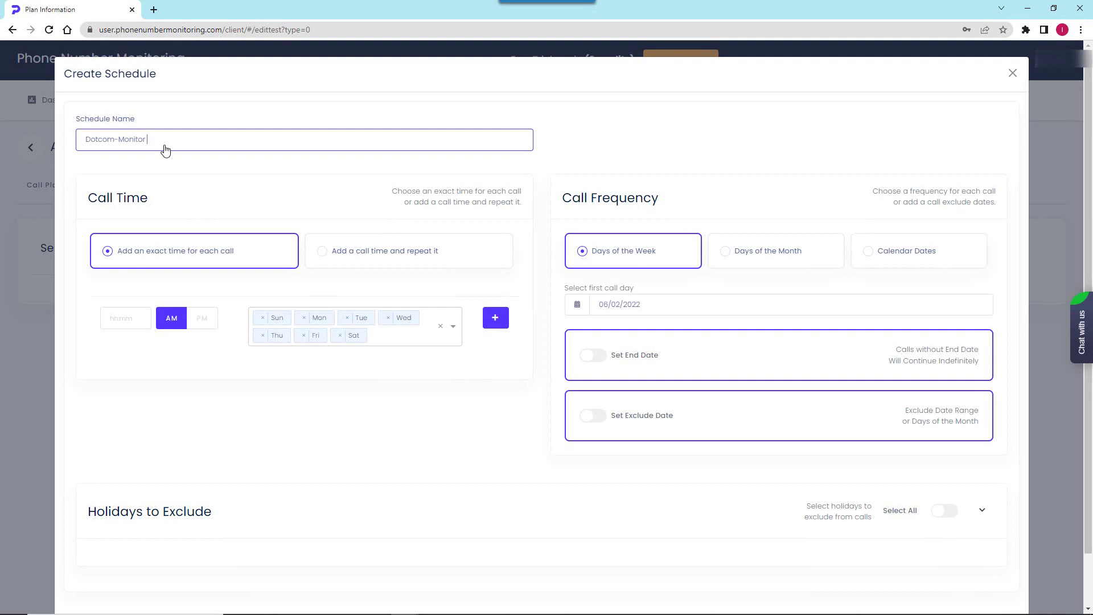
left_click(219, 198)
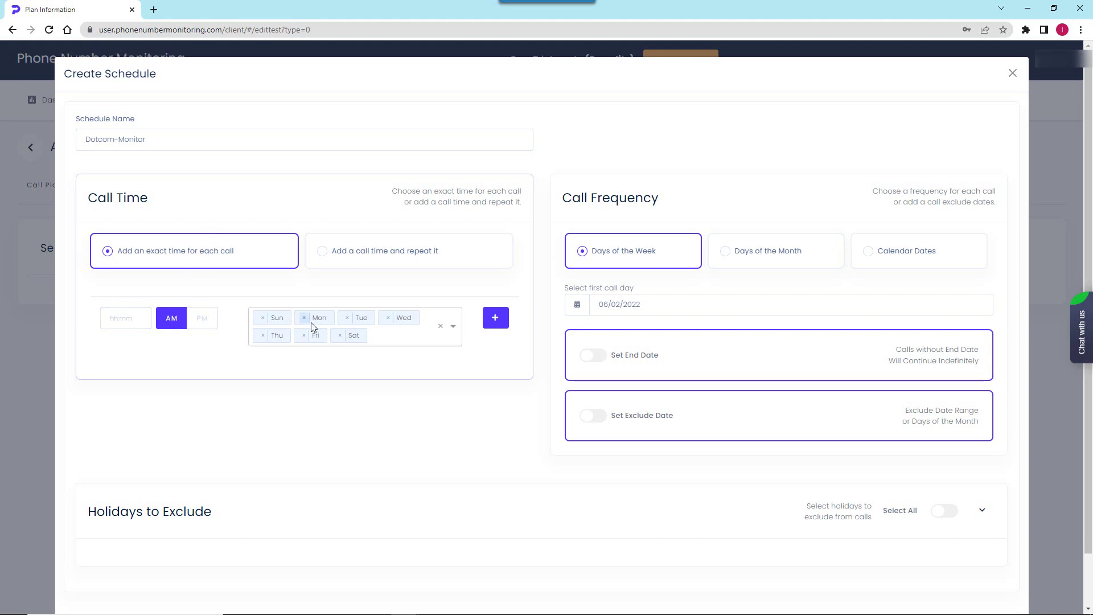
left_click(454, 328)
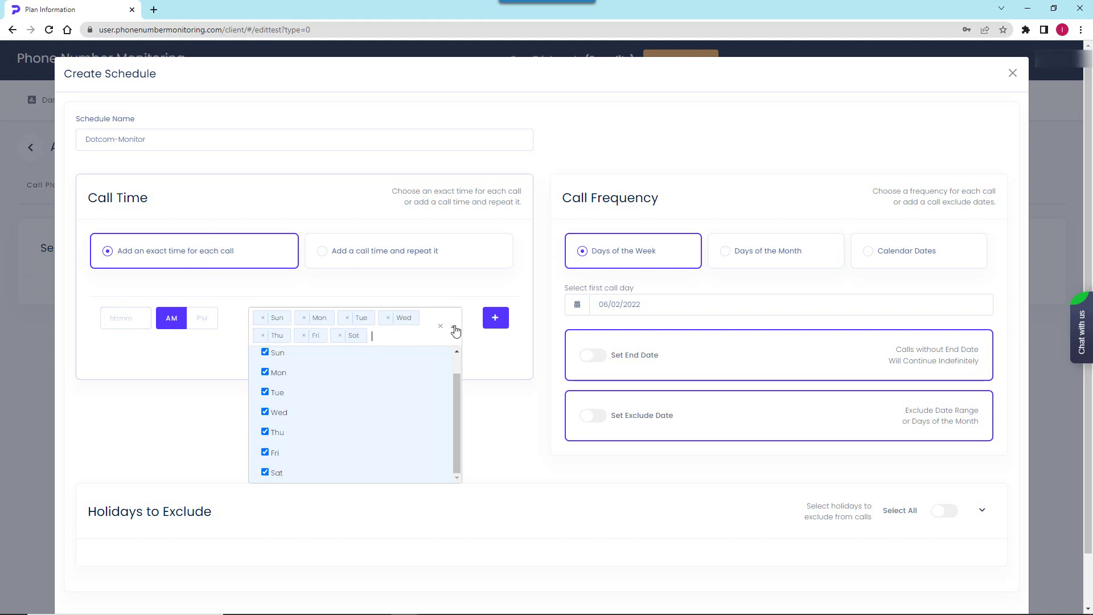
left_click(454, 329)
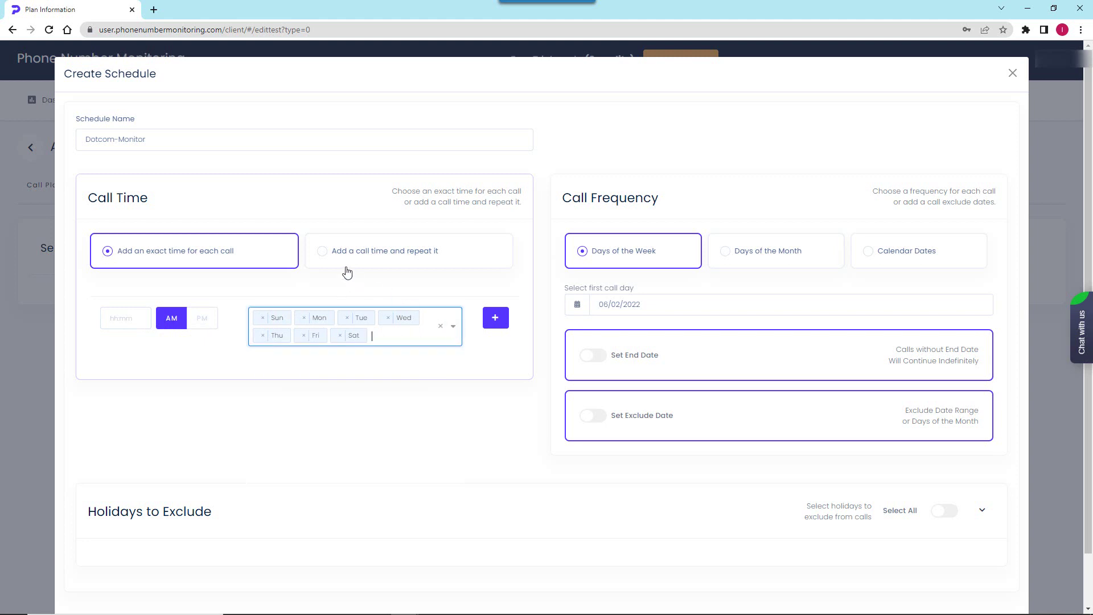
left_click(324, 254)
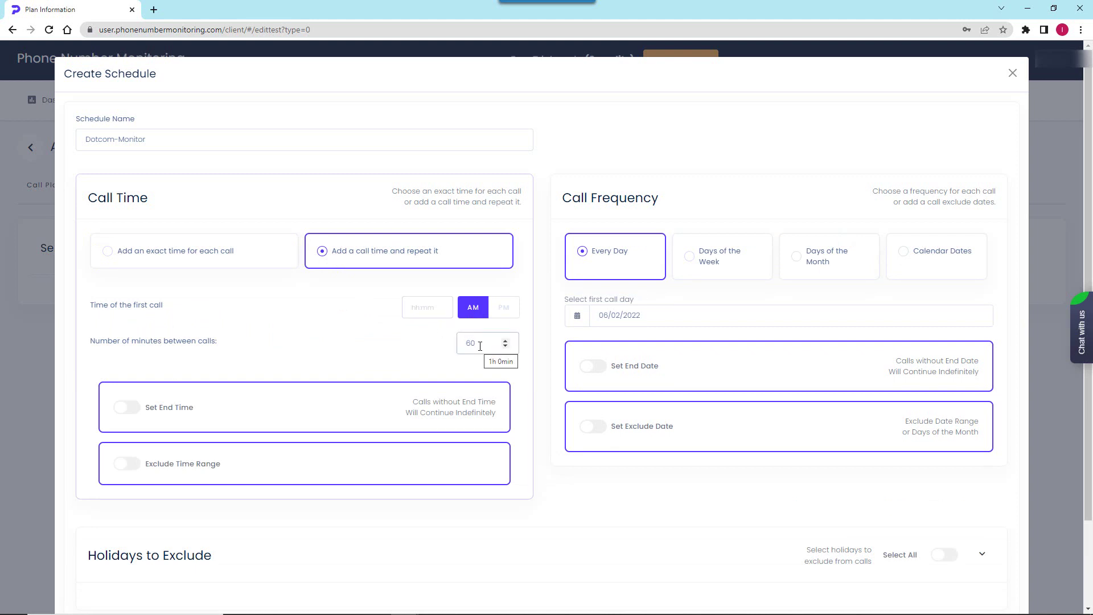
left_click(107, 251)
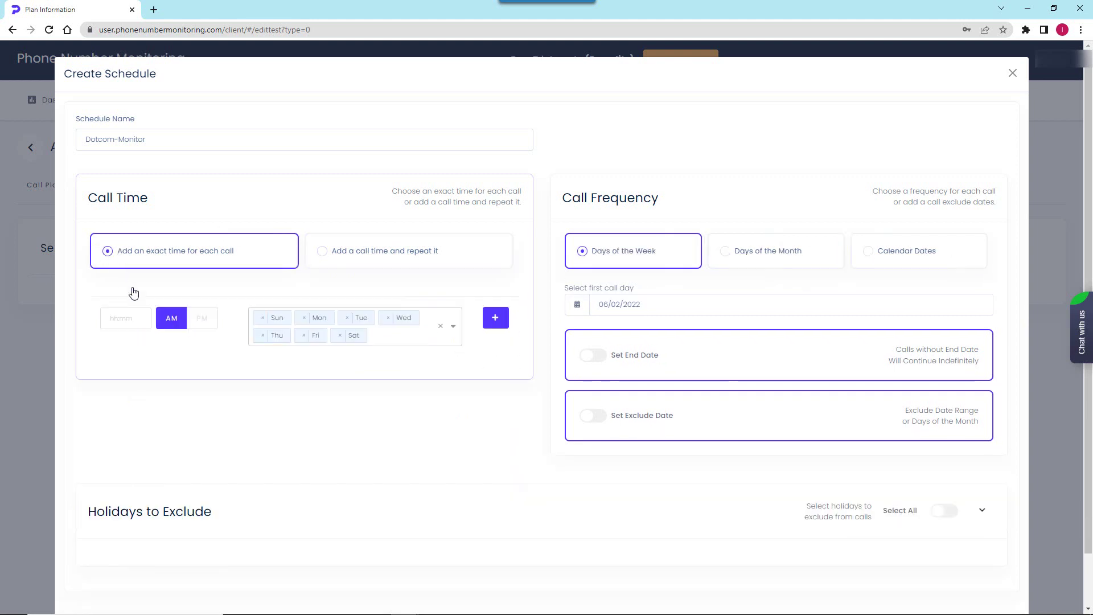
left_click(121, 319)
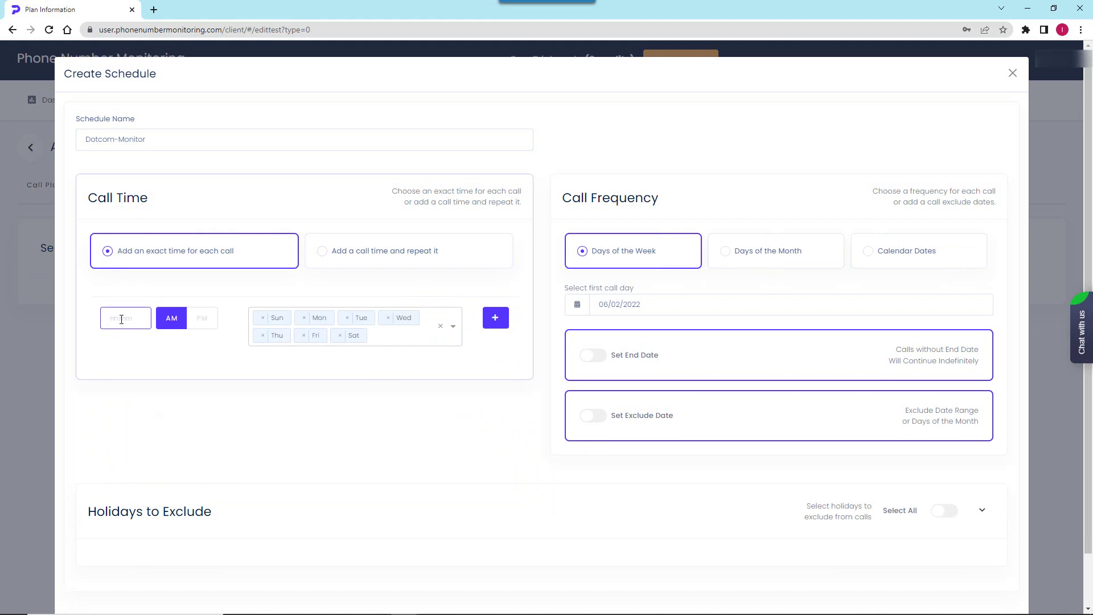
type("02:00")
left_click(202, 318)
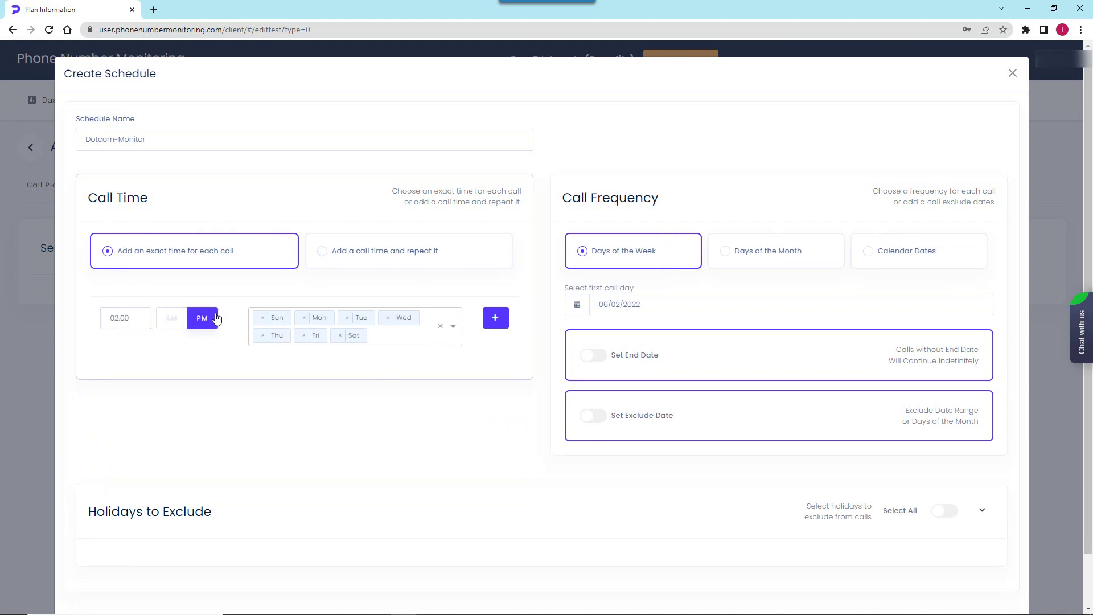
left_click(262, 318)
left_click(304, 335)
left_click(494, 317)
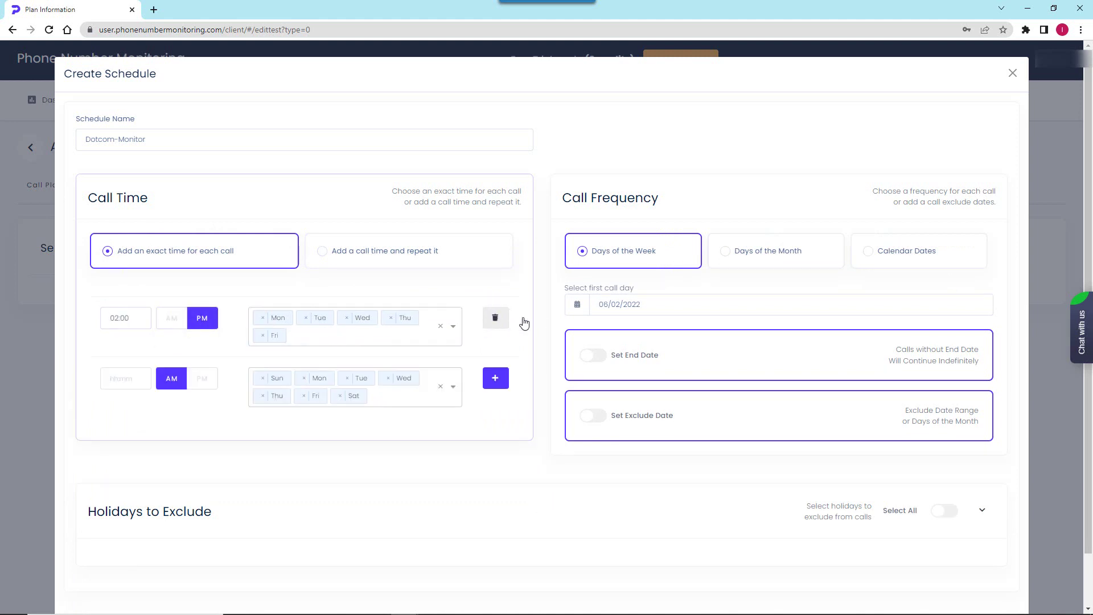
- Set the first call day to June 3, 2022 and exclude all holidays
left_click(578, 304)
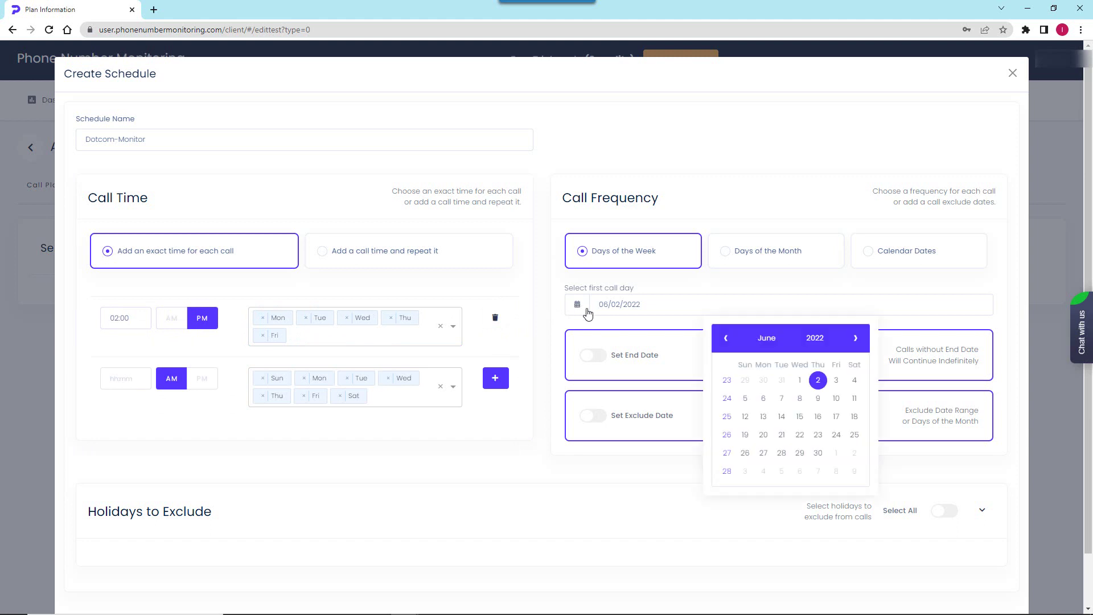
left_click(836, 380)
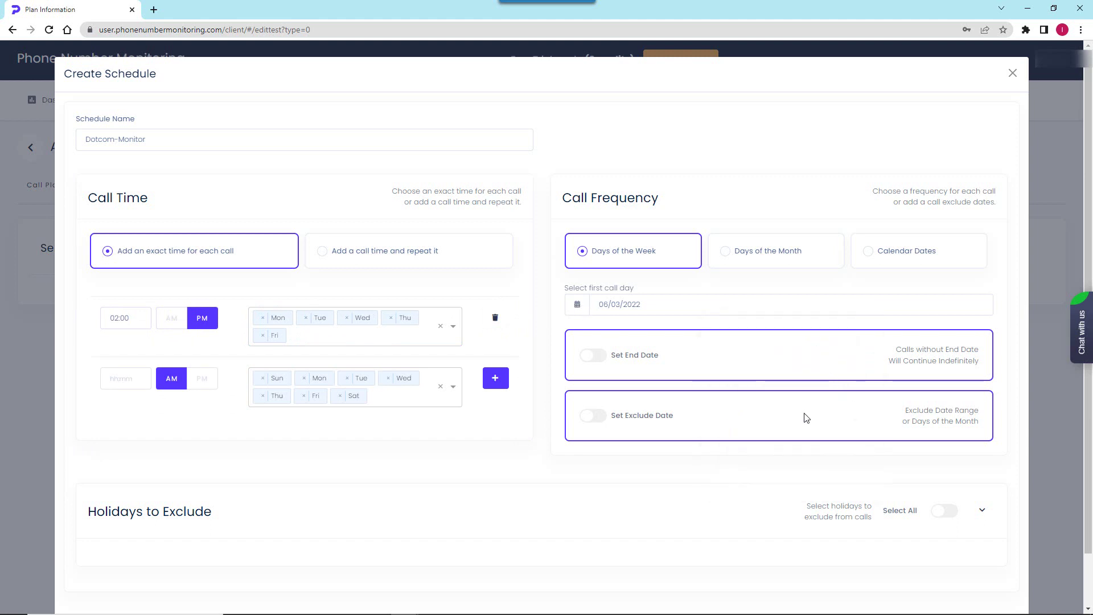
scroll(809, 420, "down", 1)
left_click(942, 453)
- Save the Dotcom-Monitor schedule and start a new alert group named Email
left_click(983, 453)
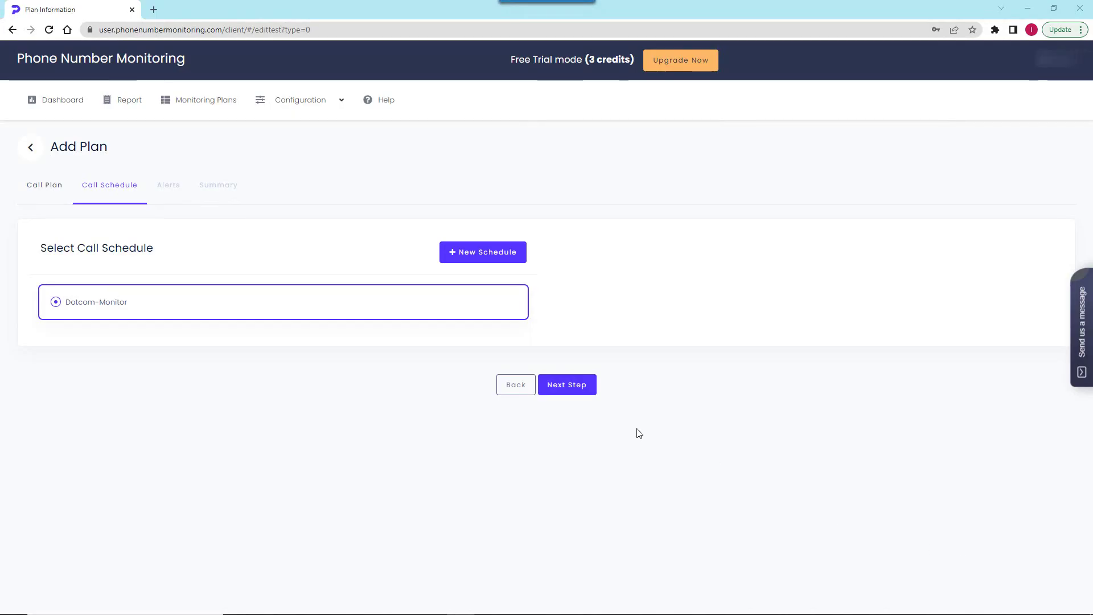
left_click(569, 385)
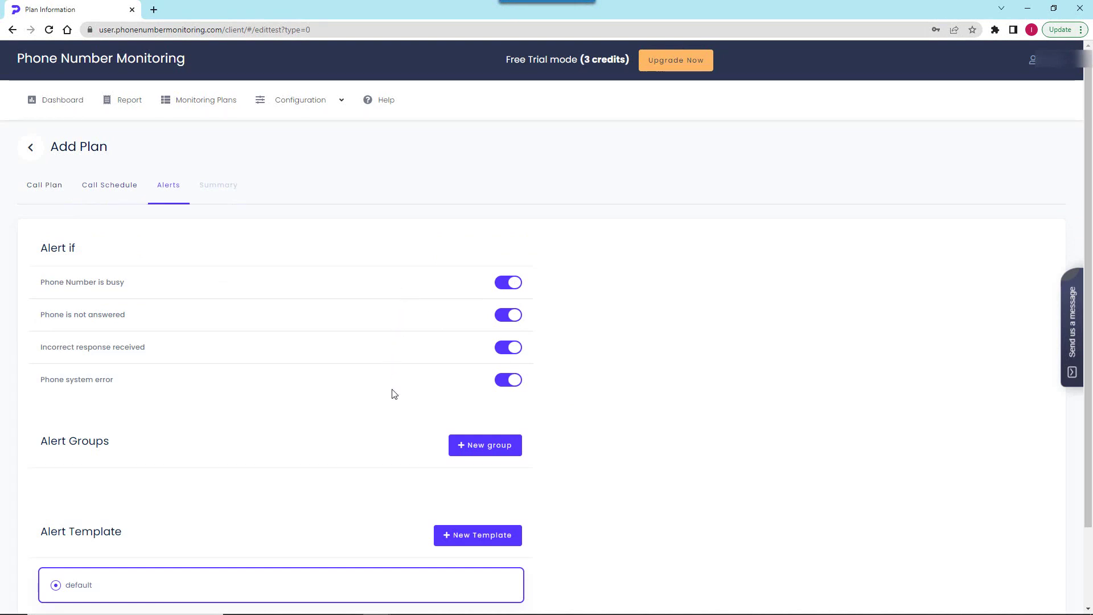
left_click(488, 450)
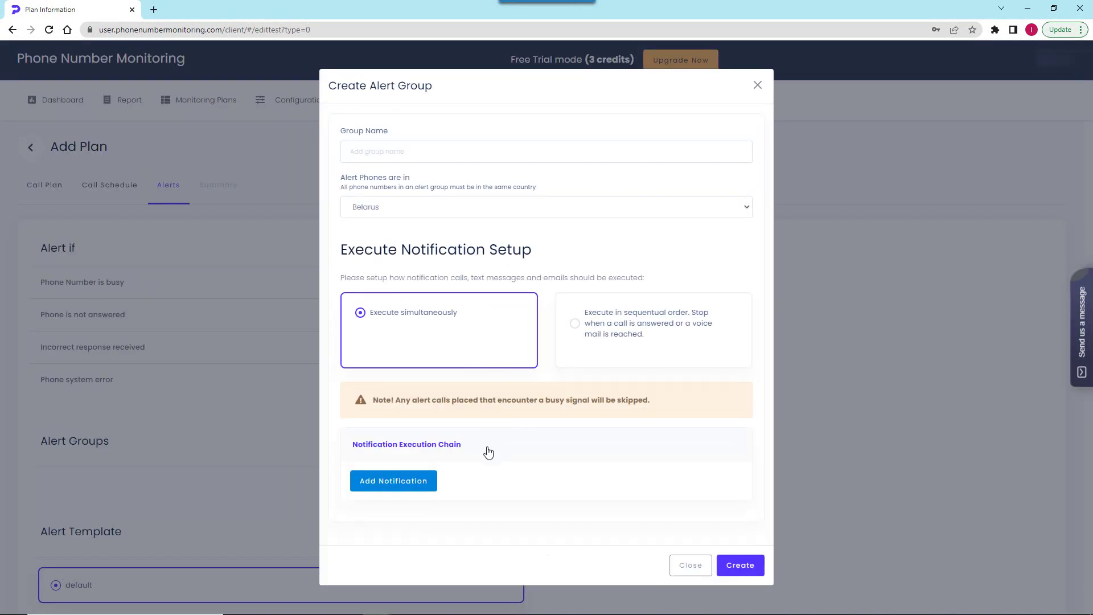
left_click(428, 153)
type("Emai")
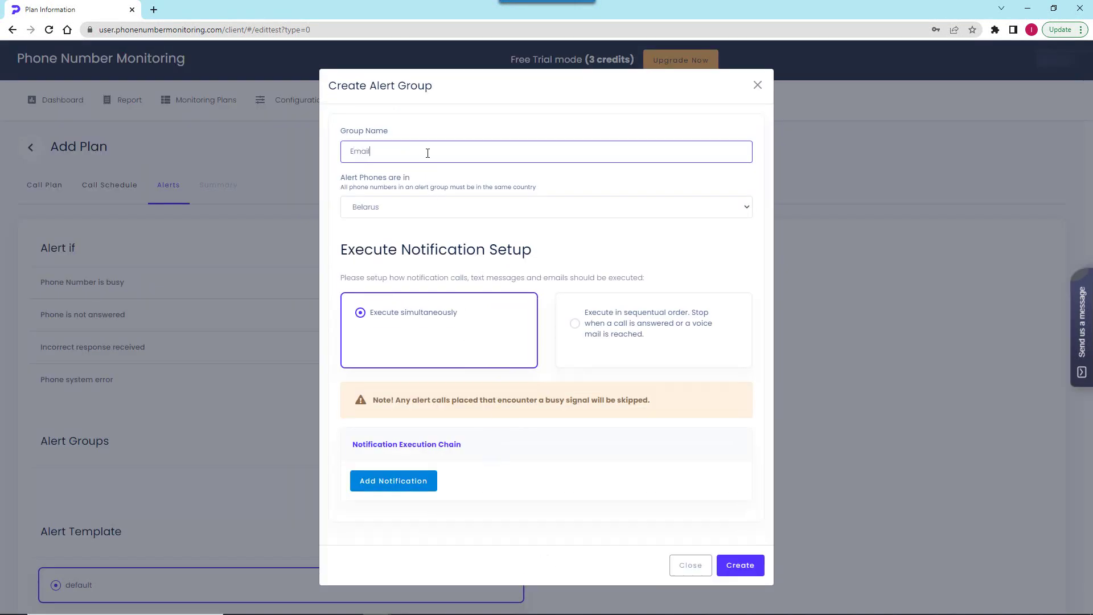
type("l")
- Add an e-mail notification with the recipient's address and create the Email alert group
left_click(388, 480)
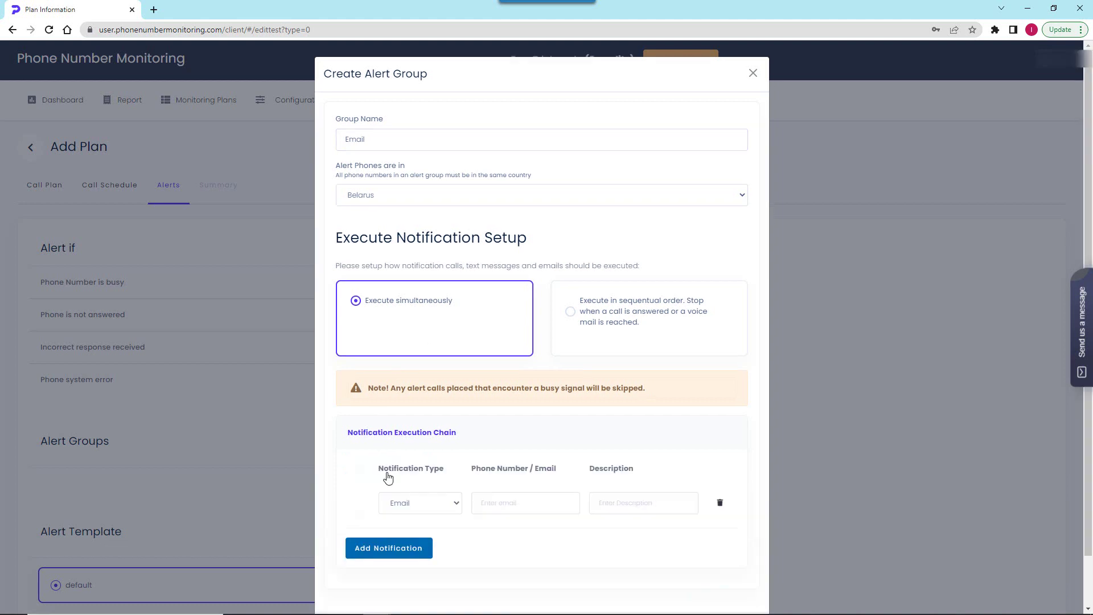
left_click(522, 505)
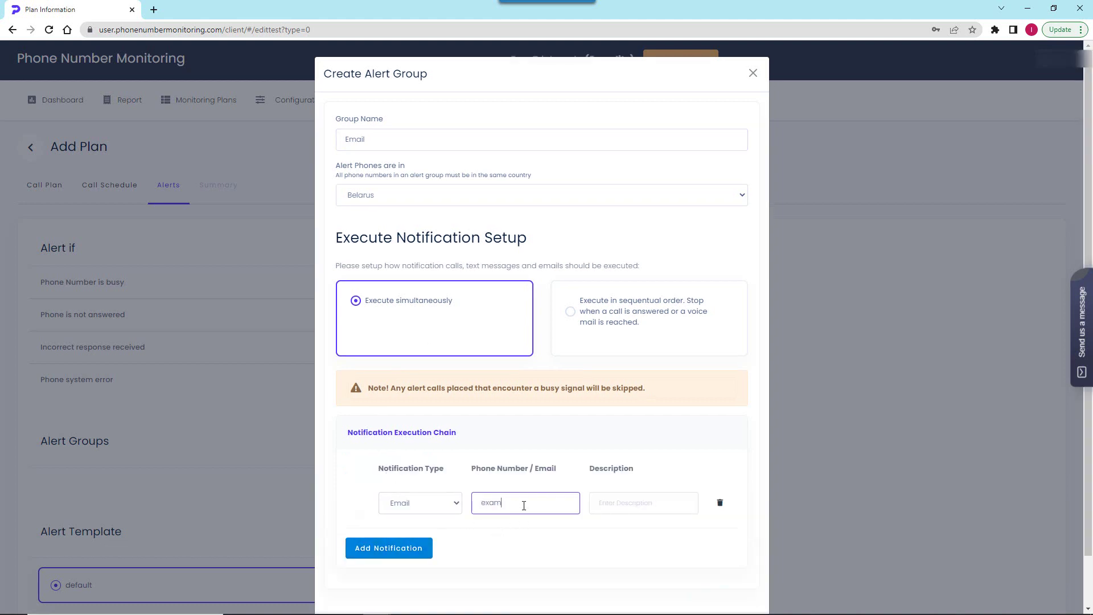
scroll(561, 541, "down", 1)
left_click(743, 584)
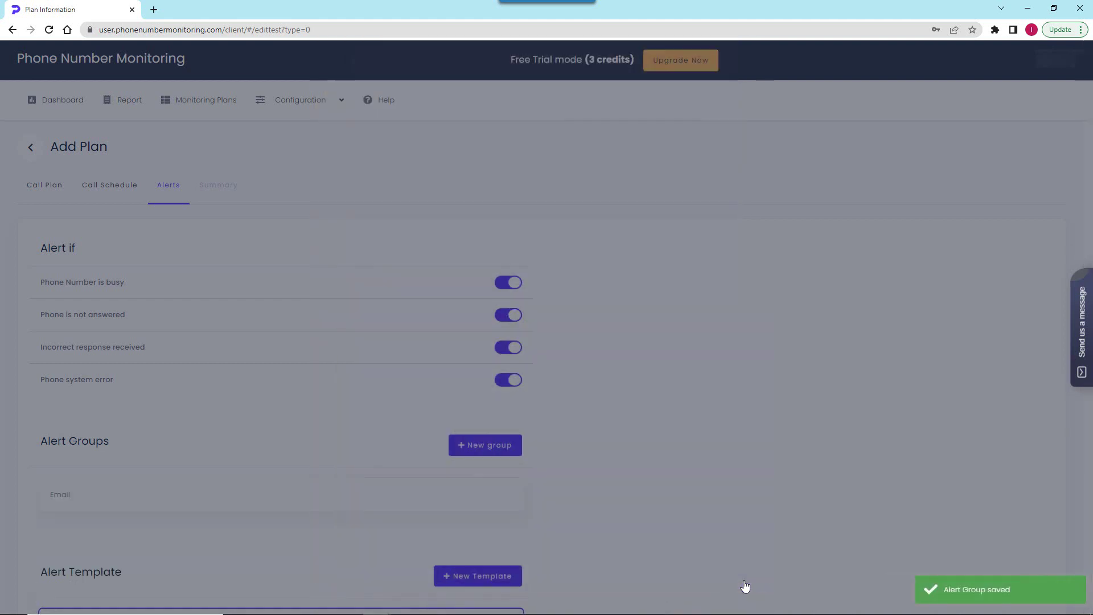
- Dismiss the new alert template without creating it and continue to the plan summary
scroll(586, 517, "down", 3)
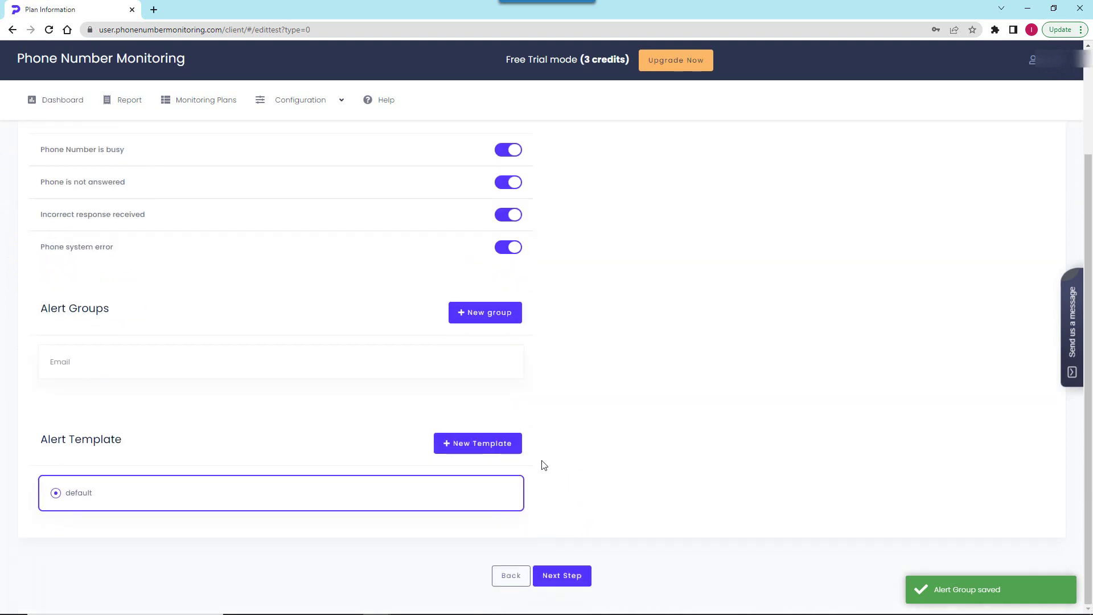
left_click(499, 443)
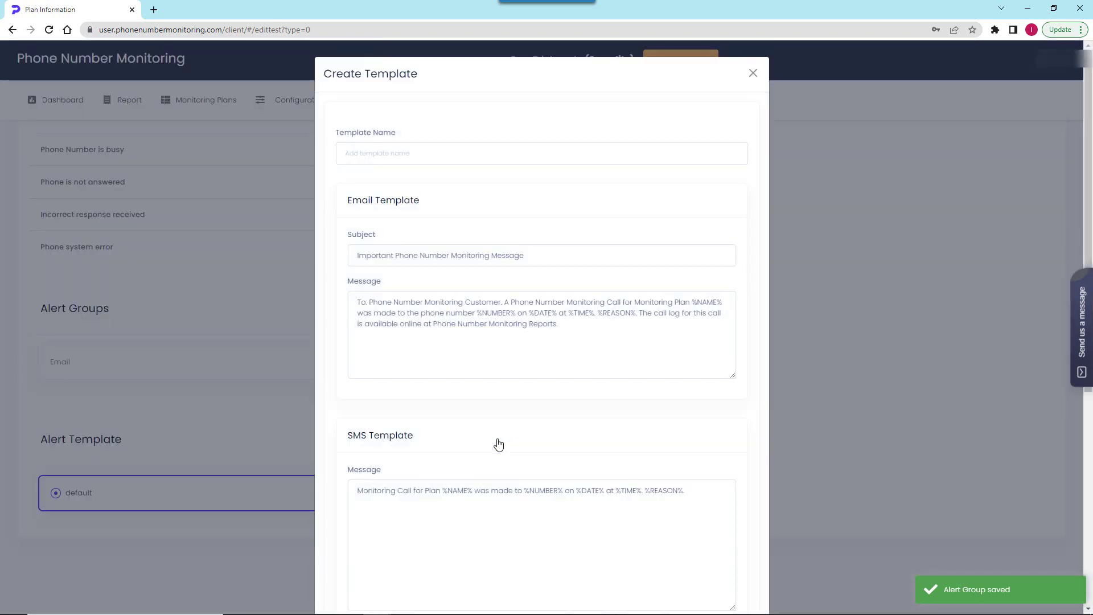
left_click(752, 73)
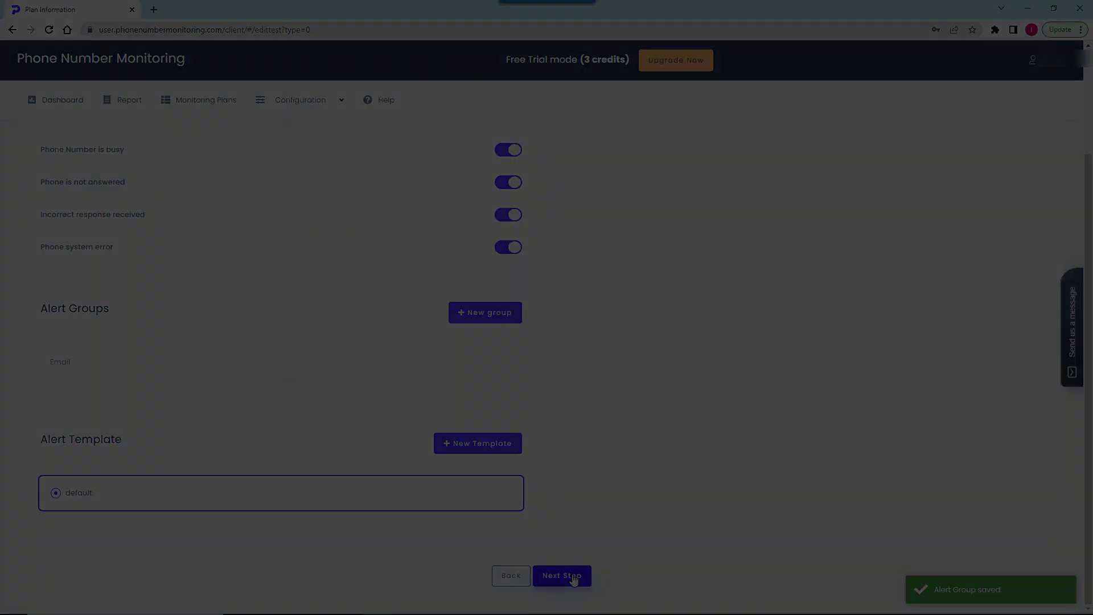
left_click(562, 576)
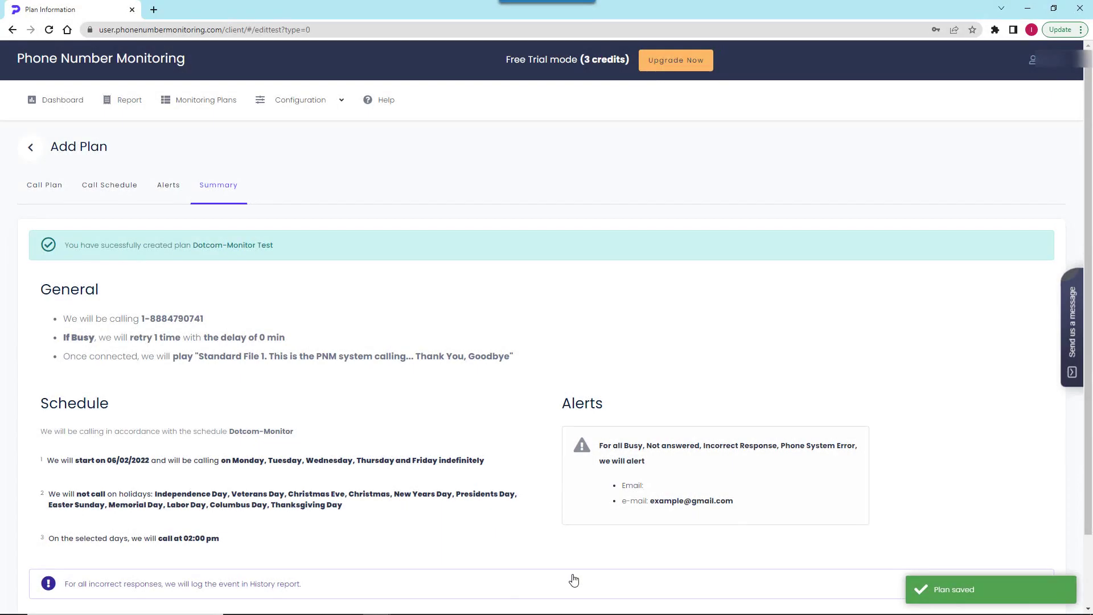
scroll(574, 579, "down", 2)
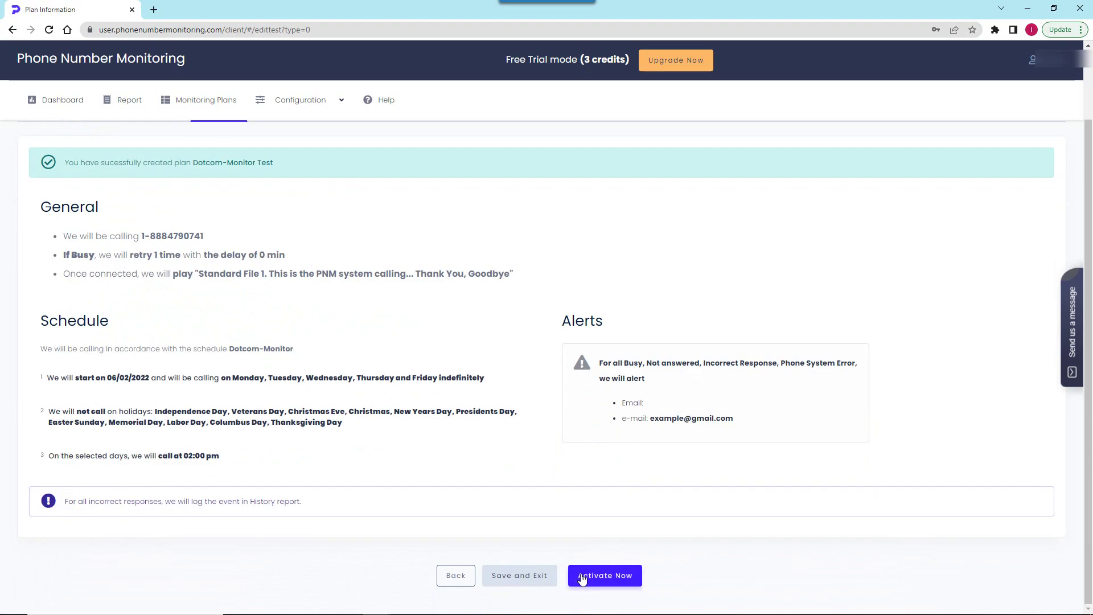
- Activate the Dotcom-Monitor Test plan and run its test call immediately
left_click(572, 573)
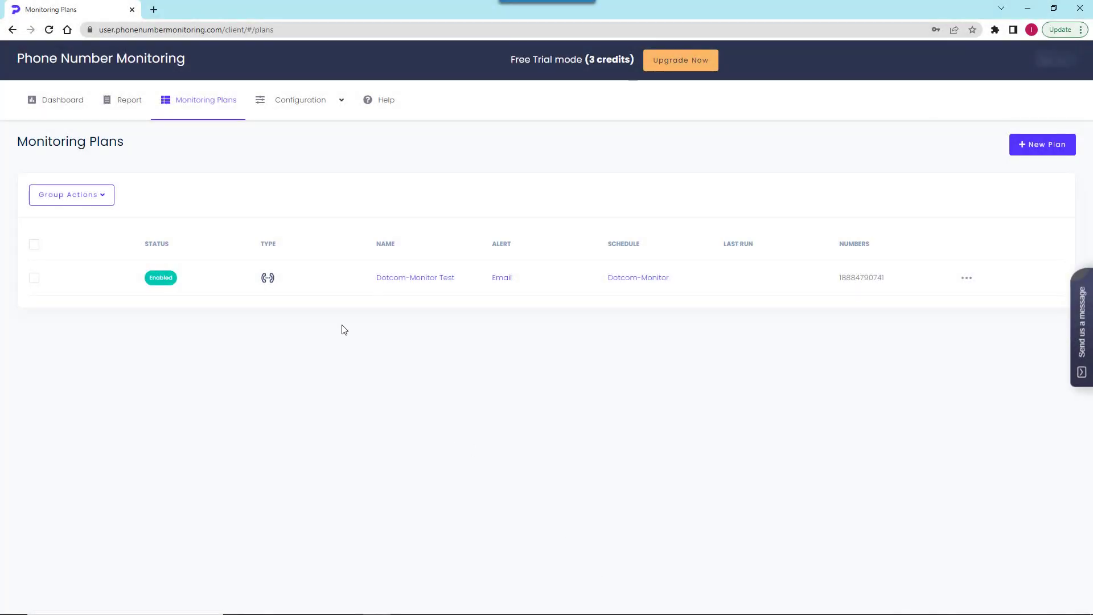
left_click(967, 279)
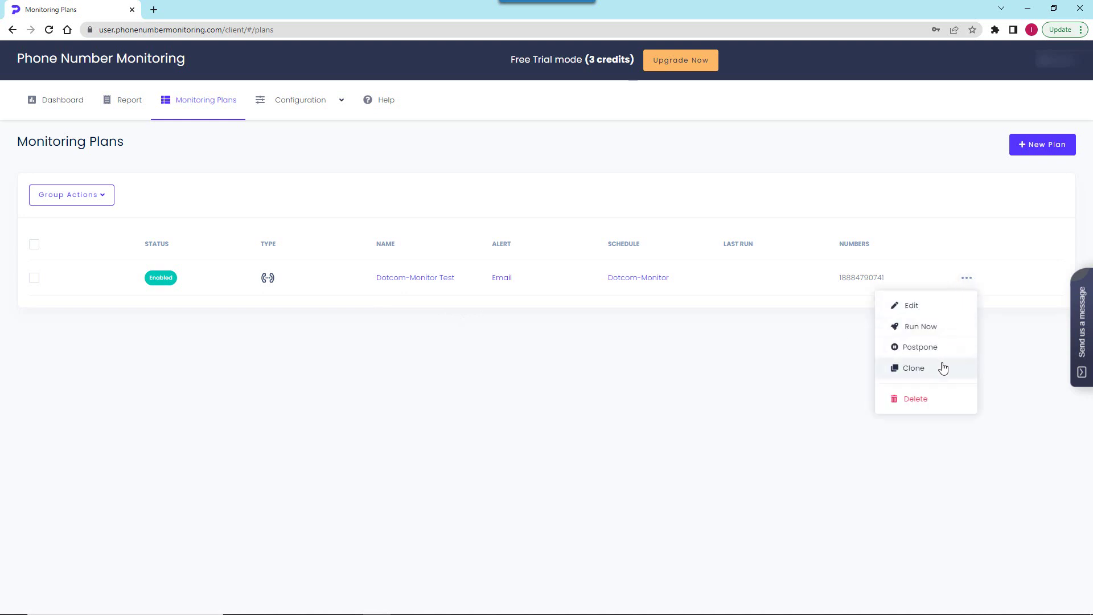
left_click(944, 329)
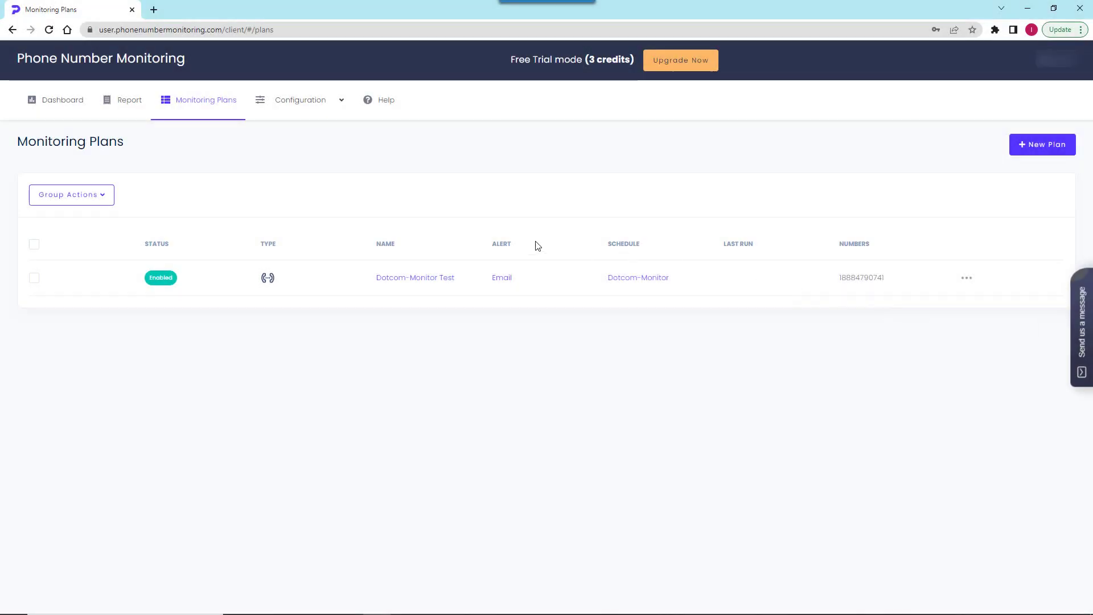
- Open Reports and view the details of a Dotcom-Monitor Test call result
left_click(128, 102)
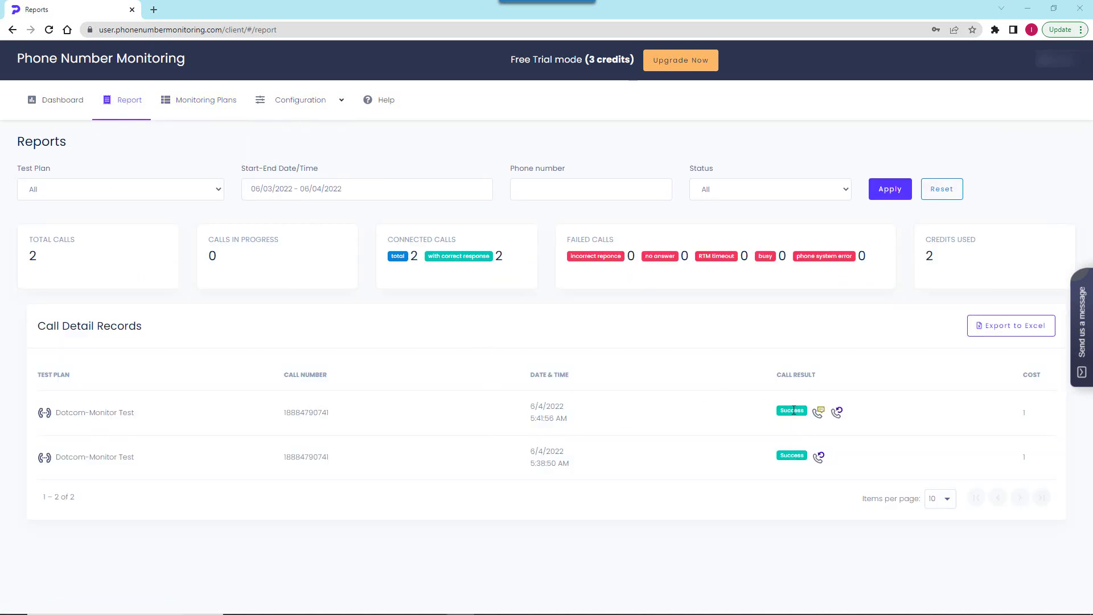
mouse_move(835, 413)
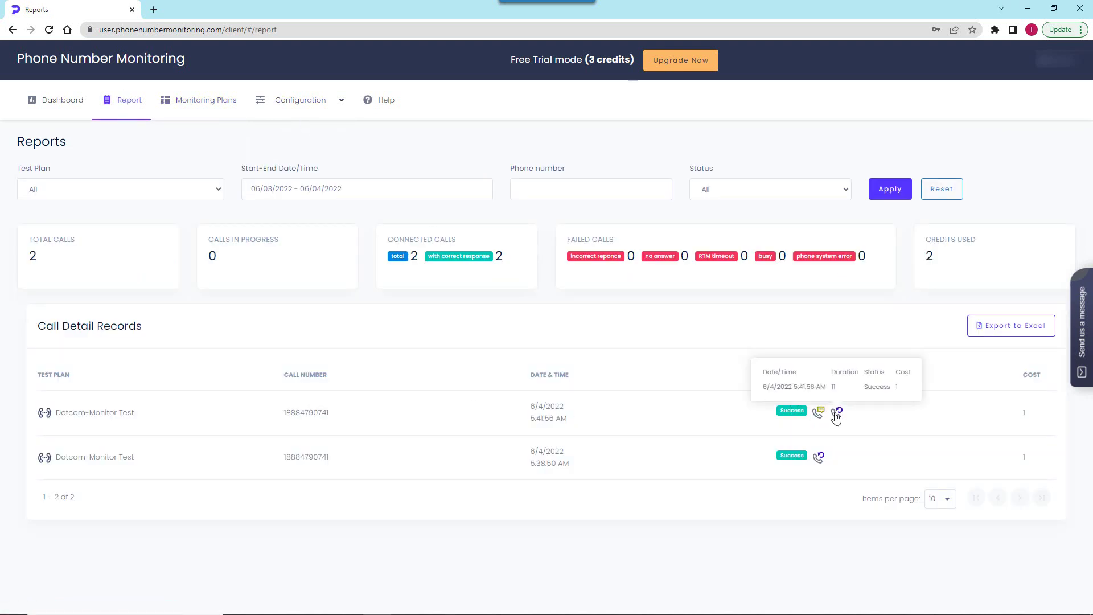